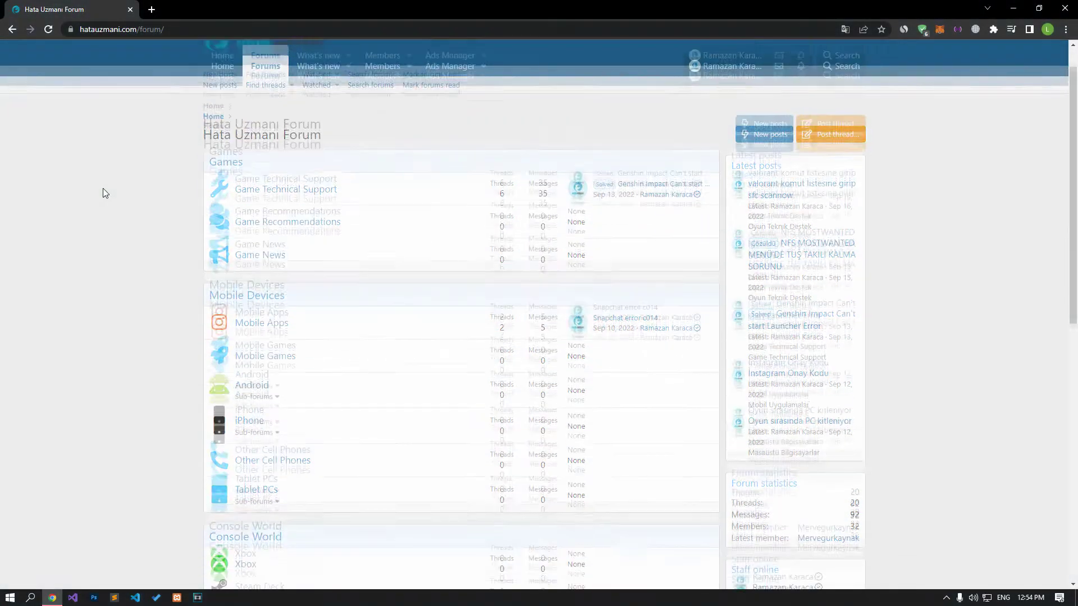
Scroll the Hata Uzmani forum and choose Post thread to get back to the Star Citizen fix article
{"action": "scroll", "coordinate": [103, 187], "scroll_direction": "down", "scroll_amount": 10}
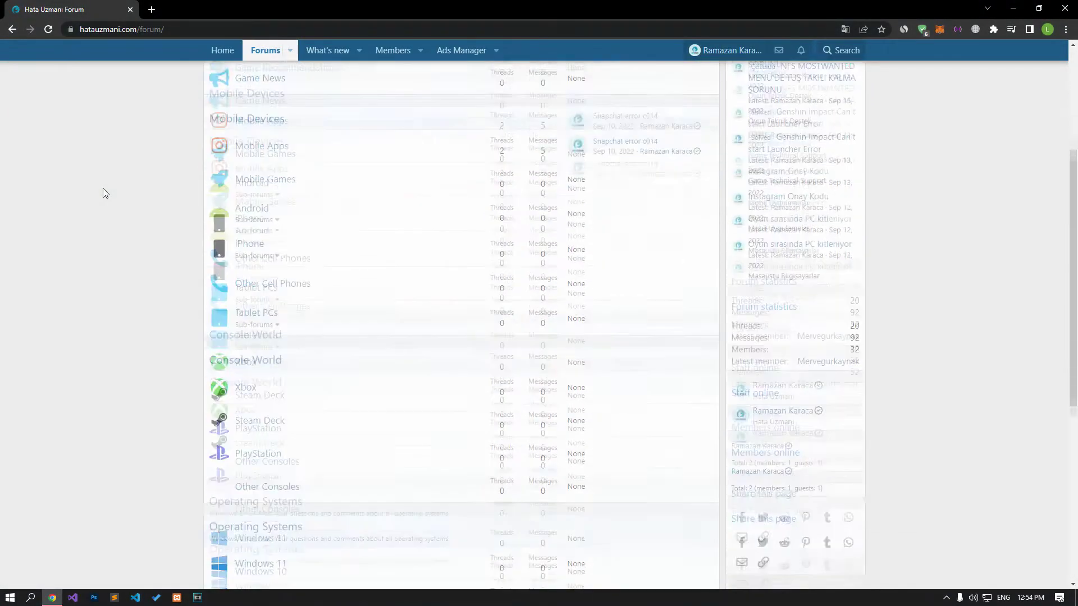
{"action": "scroll", "coordinate": [102, 189], "scroll_direction": "up", "scroll_amount": 15}
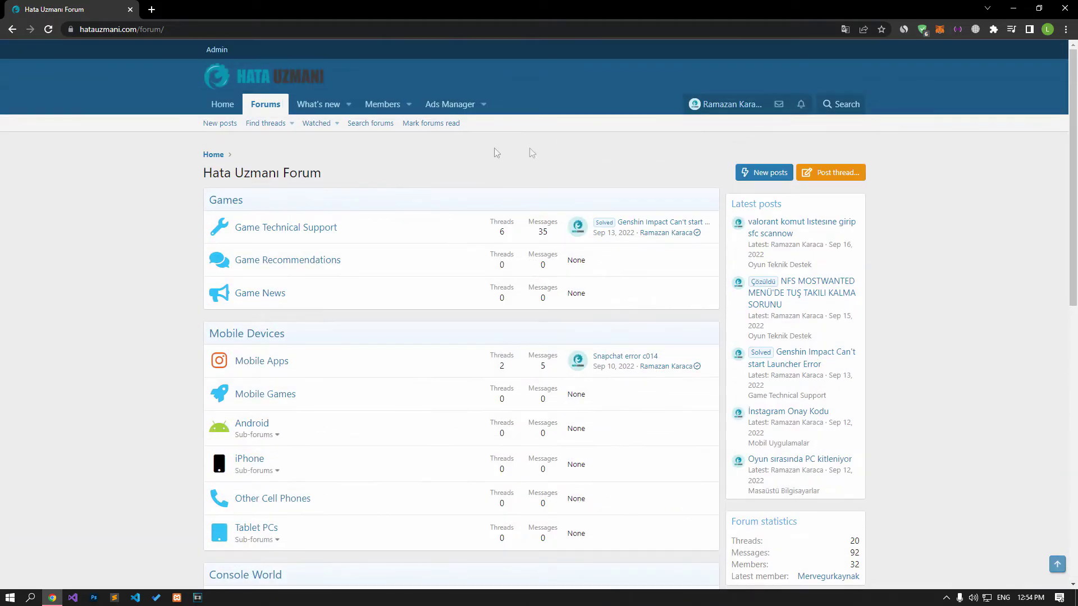
{"action": "left_click", "coordinate": [857, 175]}
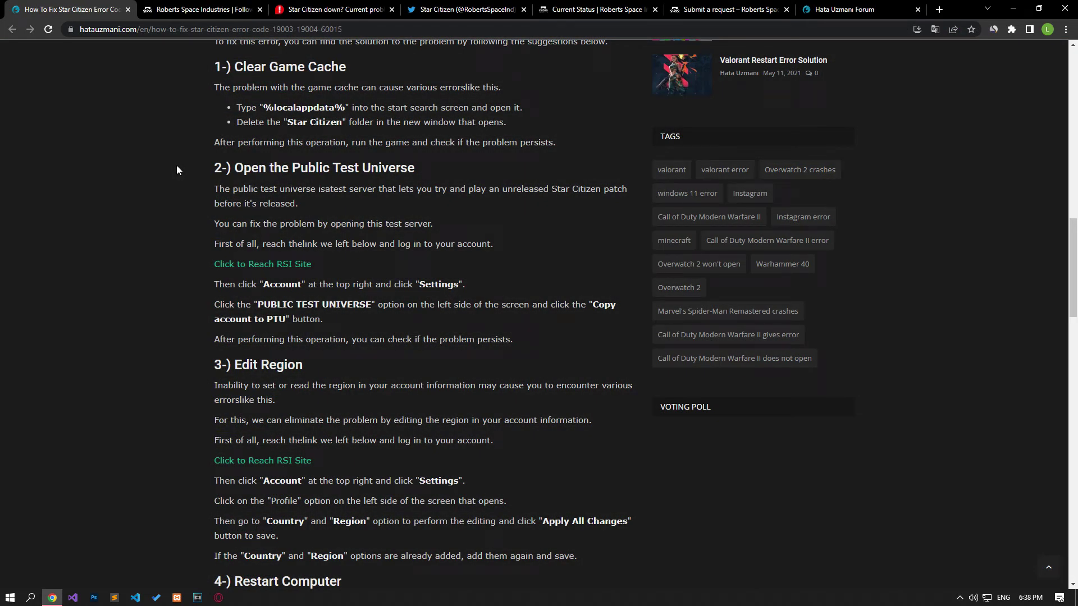
Search %localappdata% from the Start menu and open the AppData Local folder
{"action": "key", "text": "super"}
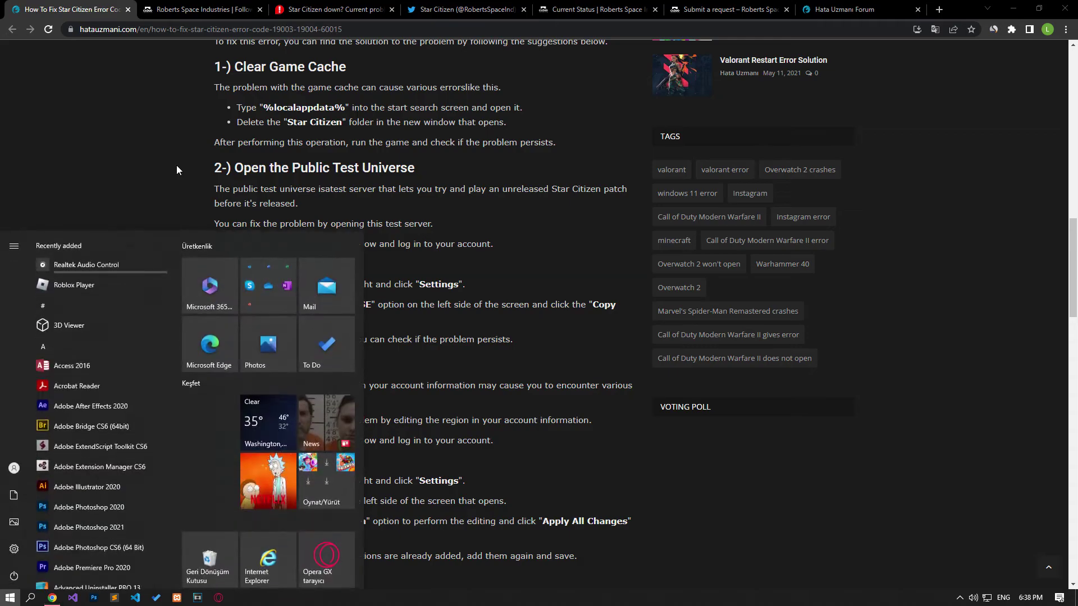
{"action": "type", "text": "%"}
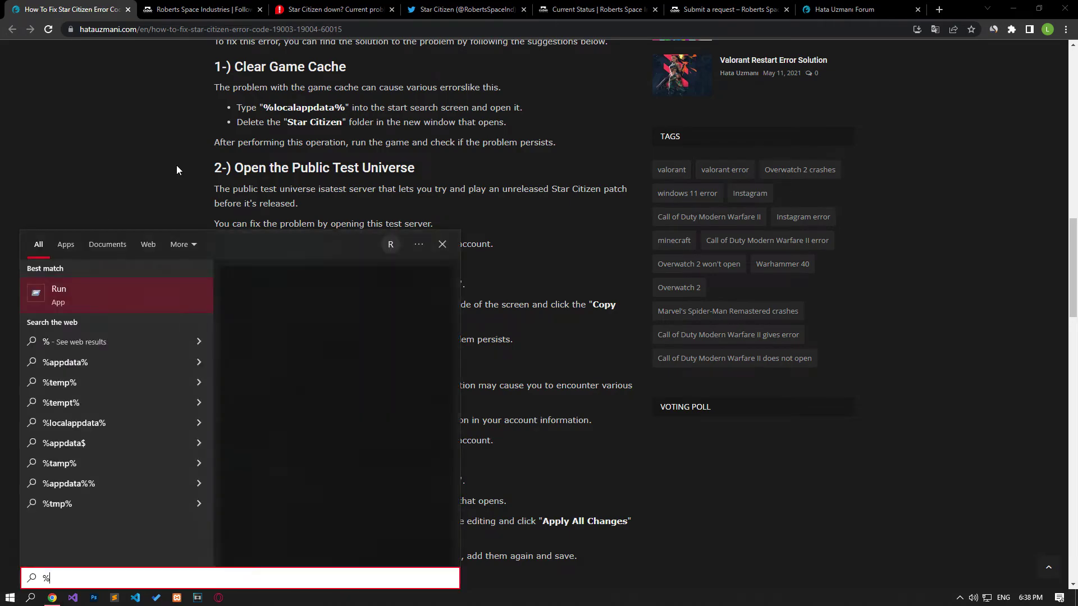
{"action": "type", "text": "localappdata%"}
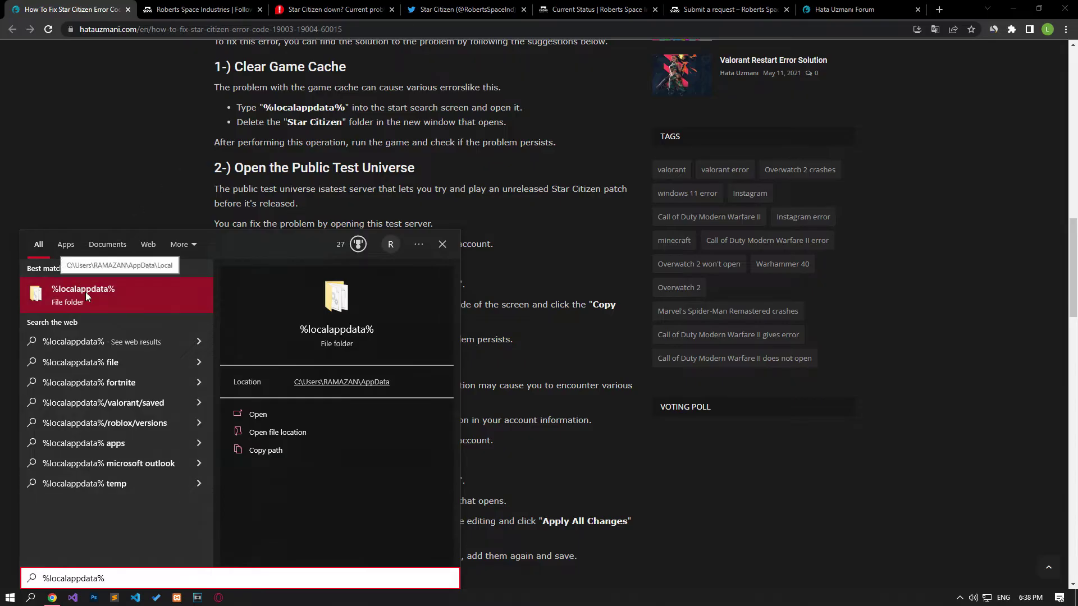
{"action": "left_click", "coordinate": [86, 293]}
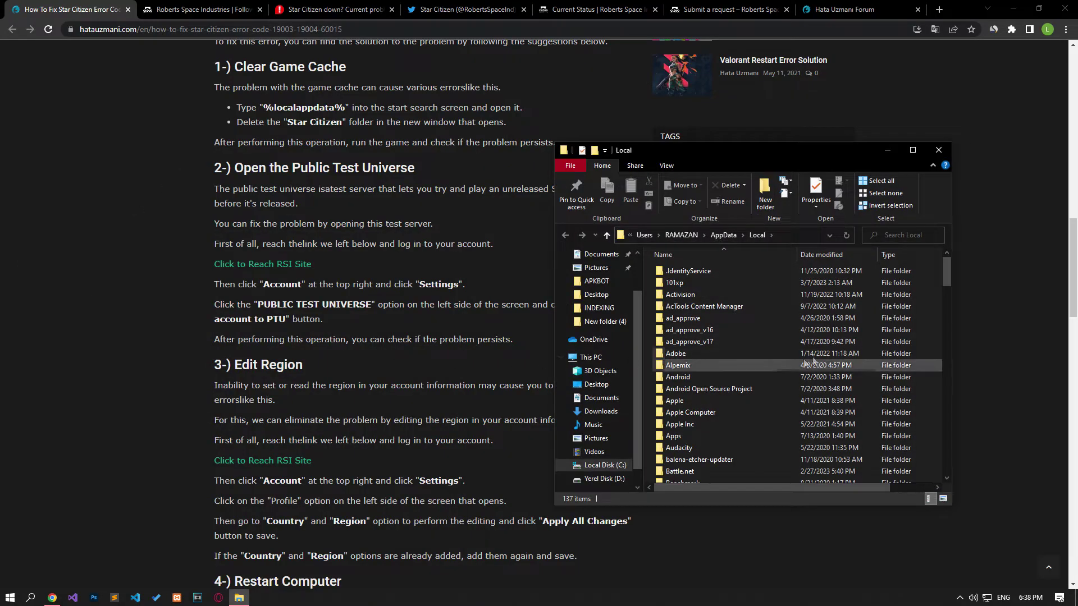
Delete the Star Citizen folder from AppData Local, then close File Explorer
{"action": "key", "text": "s"}
{"action": "key", "text": "s"}
{"action": "key", "text": "s"}
{"action": "key", "text": "s"}
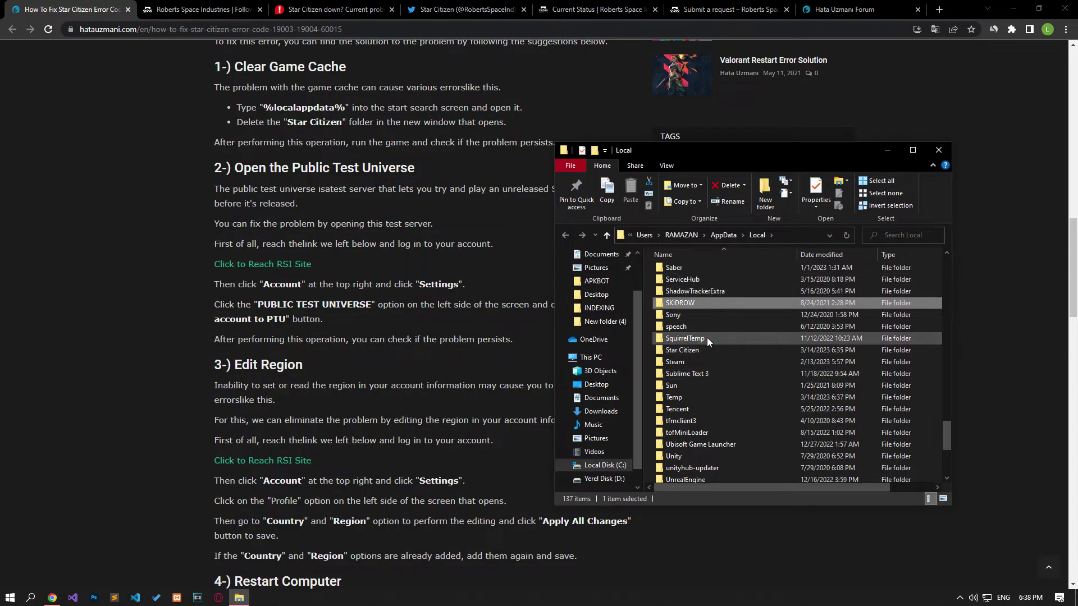
{"action": "key", "text": "s"}
{"action": "key", "text": "s"}
{"action": "key", "text": "s"}
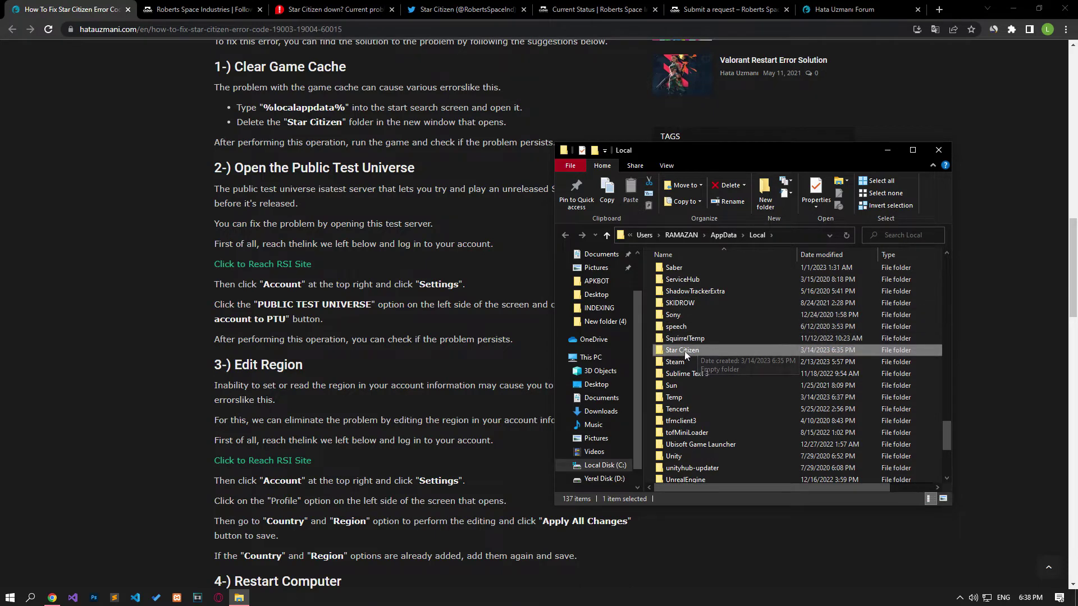
{"action": "right_click", "coordinate": [683, 354]}
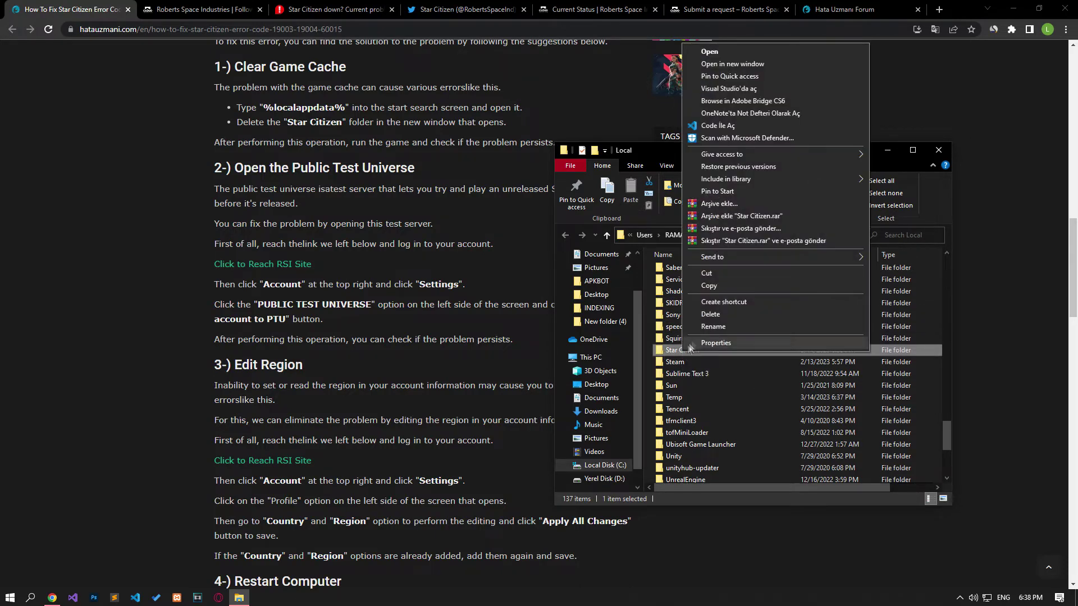
{"action": "left_click", "coordinate": [707, 316]}
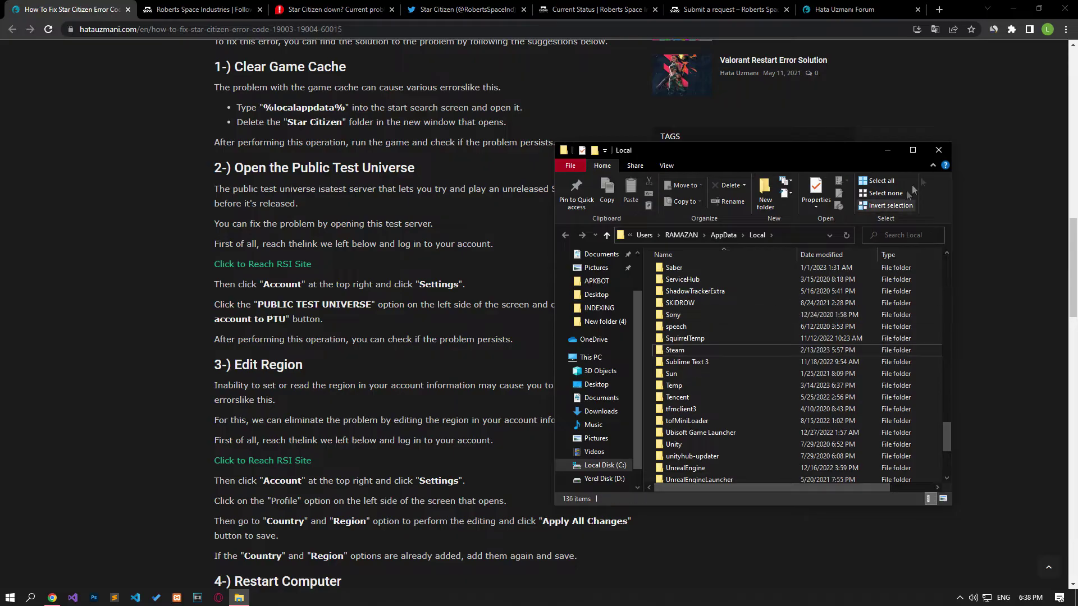
{"action": "left_click", "coordinate": [947, 151]}
{"action": "scroll", "coordinate": [87, 267], "scroll_direction": "down", "scroll_amount": 2}
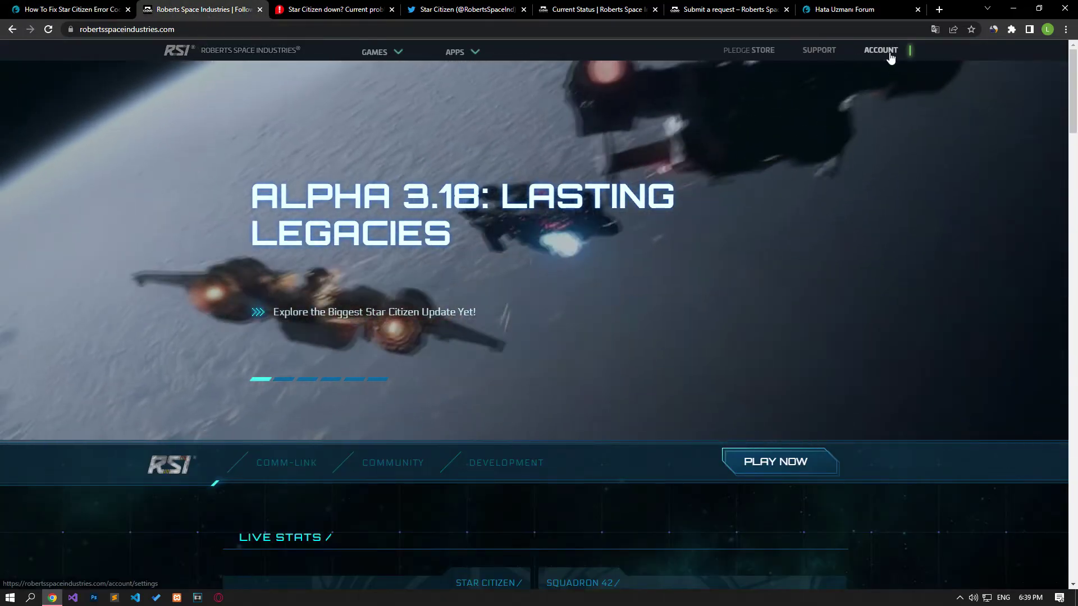
Go to the RSI account settings page and expand the Public Test Universe options
{"action": "left_click", "coordinate": [885, 51]}
{"action": "left_click", "coordinate": [898, 168]}
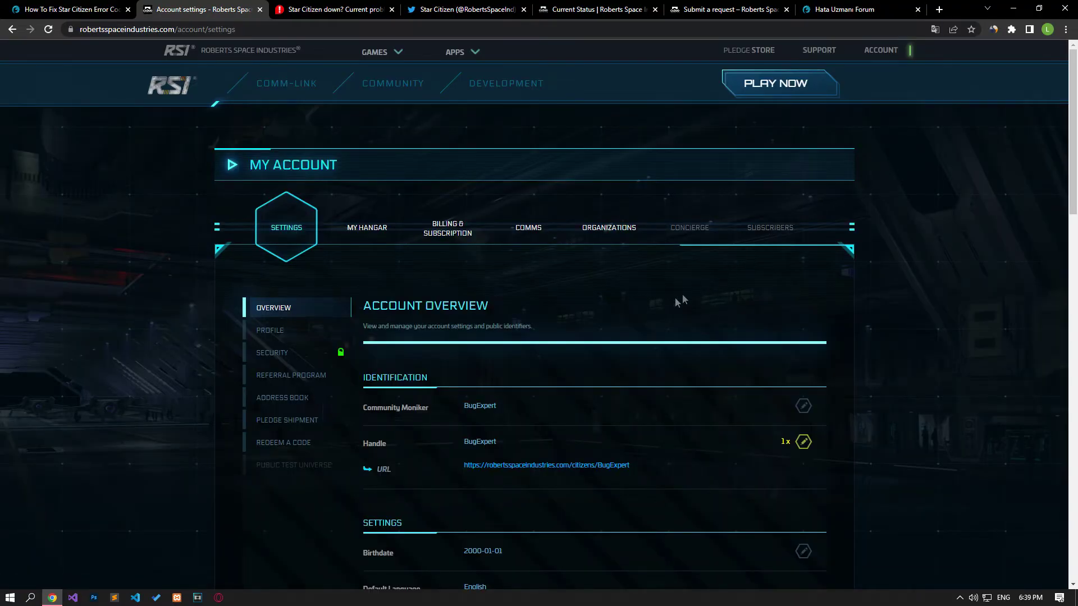
{"action": "left_click_drag", "start_coordinate": [256, 472], "coordinate": [329, 477]}
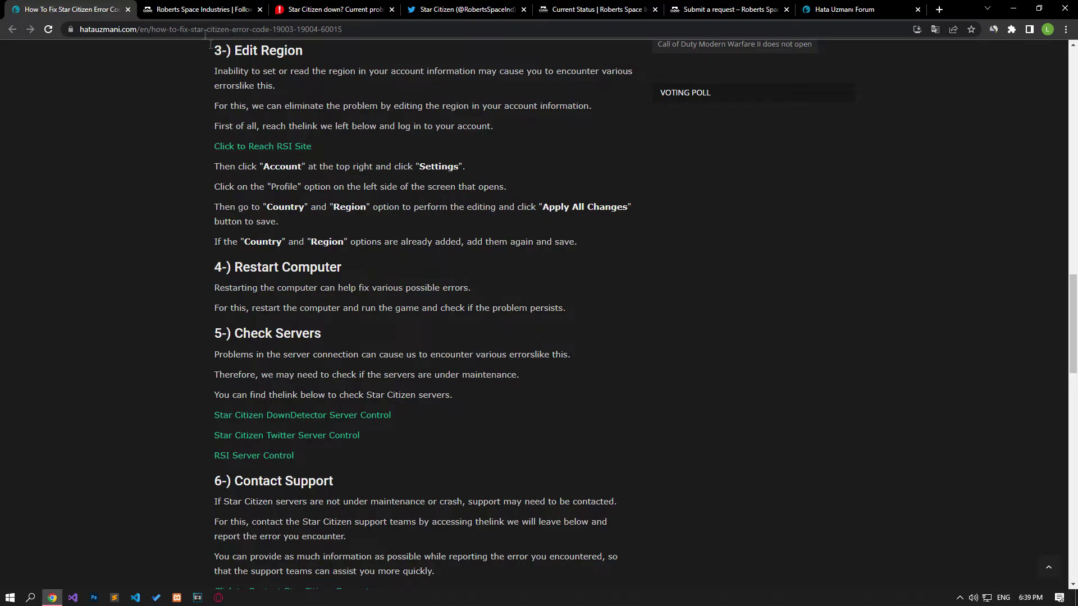
Switch to the RSI site and open the profile settings under account settings
{"action": "left_click", "coordinate": [185, 10]}
{"action": "left_click", "coordinate": [879, 53]}
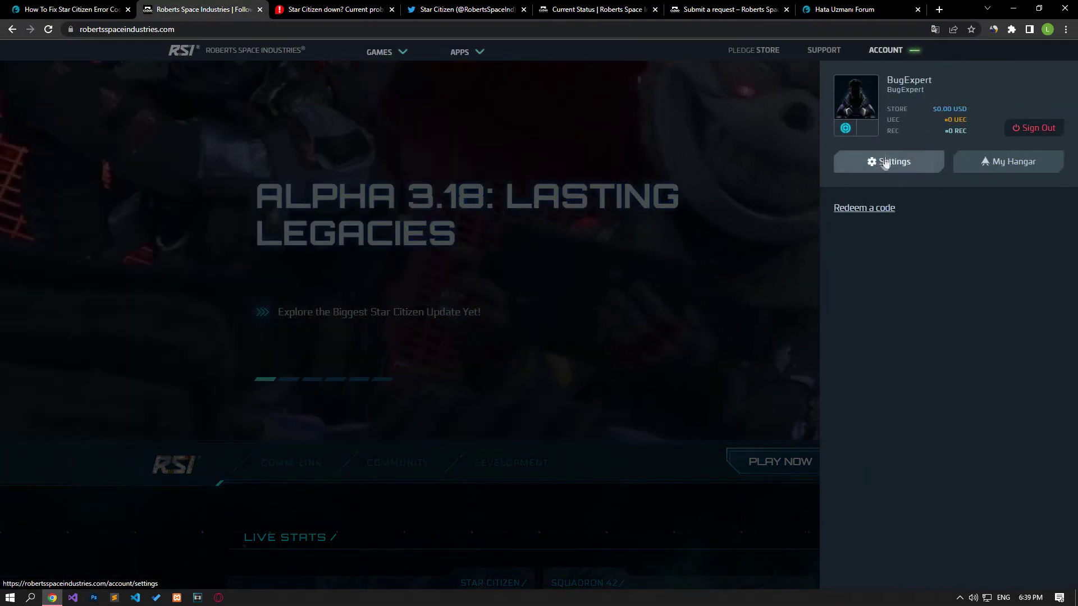
{"action": "left_click", "coordinate": [890, 163]}
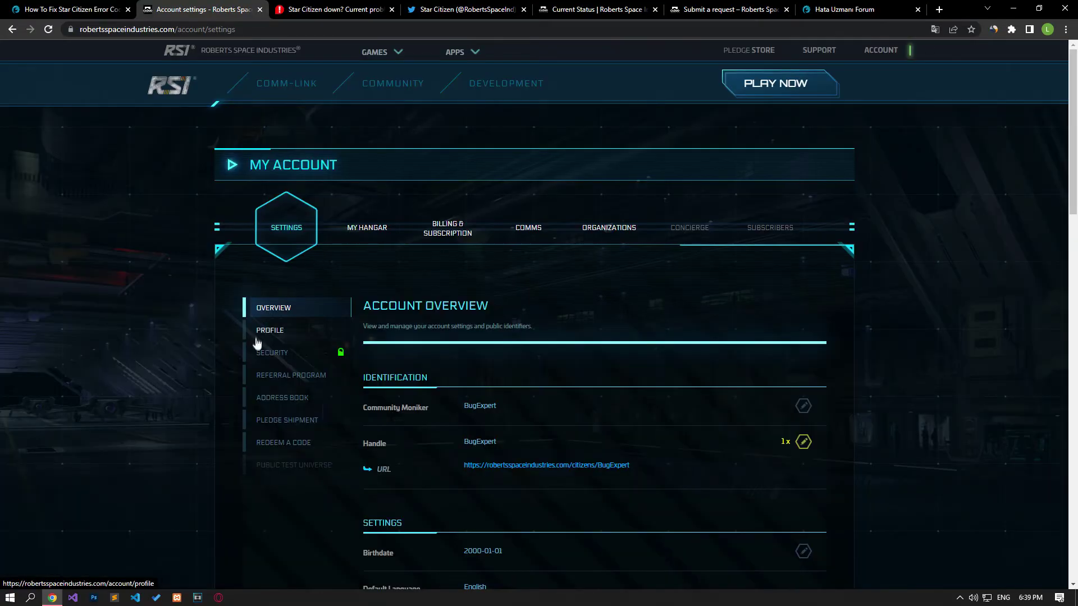
{"action": "left_click", "coordinate": [256, 338]}
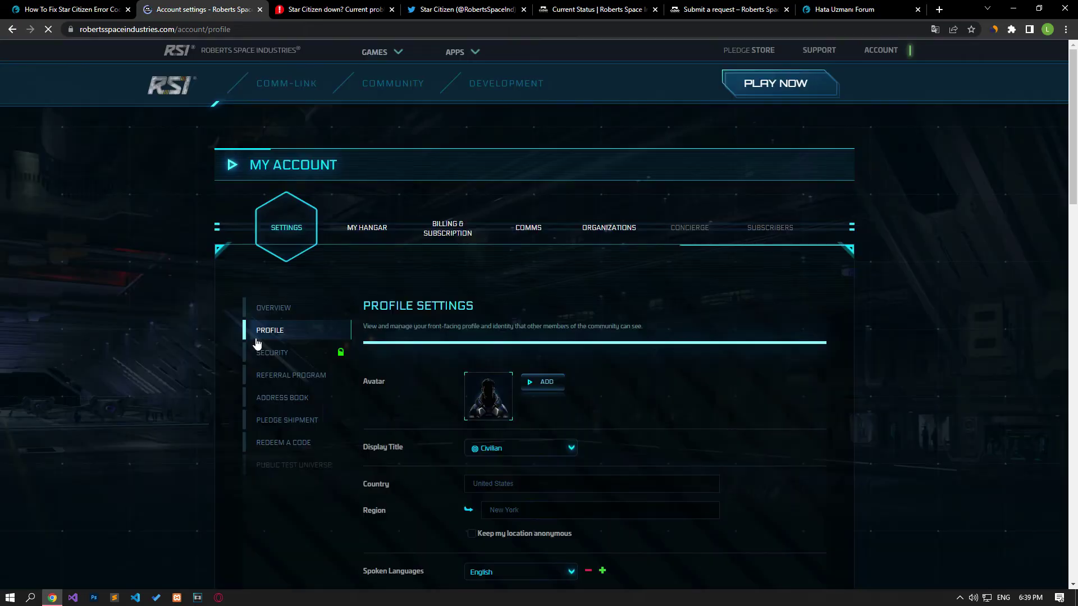
{"action": "scroll", "coordinate": [415, 380], "scroll_direction": "down", "scroll_amount": 2}
{"action": "scroll", "coordinate": [416, 381], "scroll_direction": "down", "scroll_amount": 2}
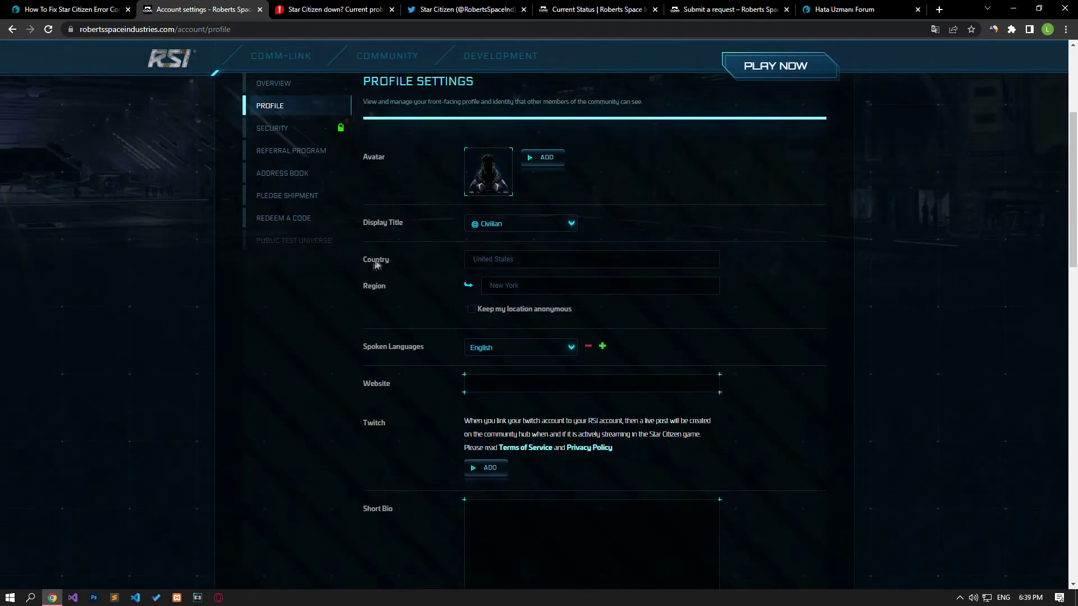
{"action": "mouse_move", "coordinate": [386, 286]}
{"action": "left_mouse_down"}
{"action": "mouse_move", "coordinate": [364, 257]}
{"action": "mouse_move", "coordinate": [371, 274]}
{"action": "left_mouse_up"}
Set Country to United States and Region to New York, then apply all changes
{"action": "key", "text": "Tab"}
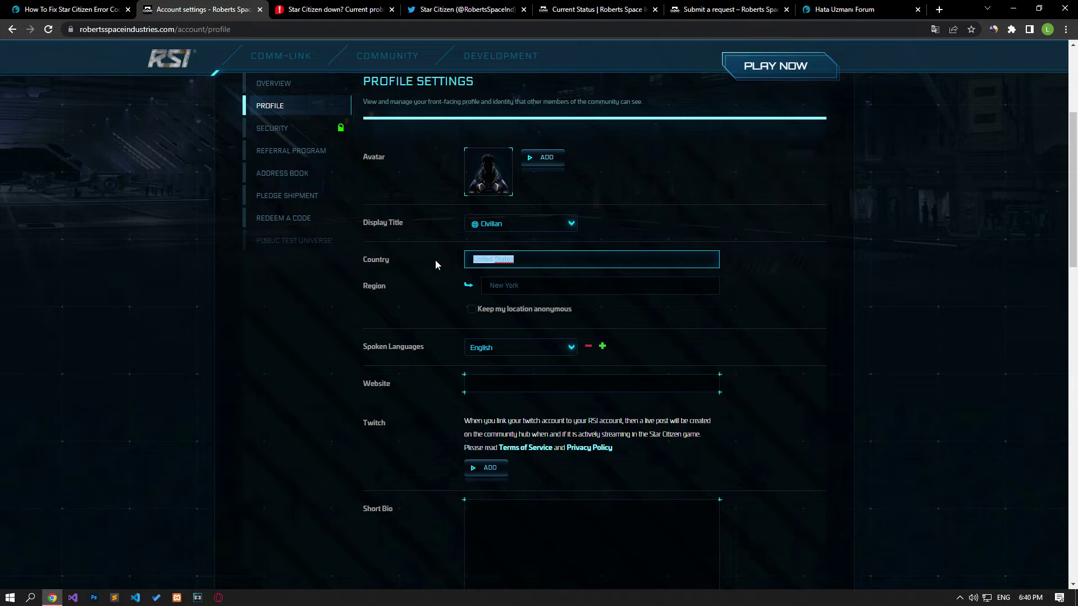
{"action": "type", "text": "United States"}
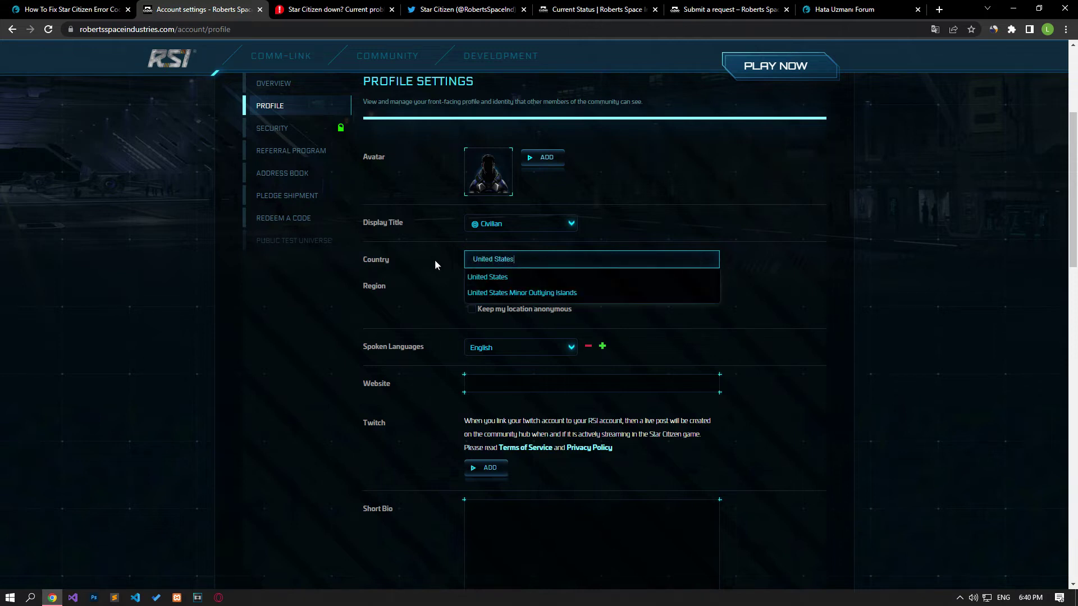
{"action": "left_click", "coordinate": [495, 278]}
{"action": "left_click", "coordinate": [523, 280]}
{"action": "type", "text": "New York"}
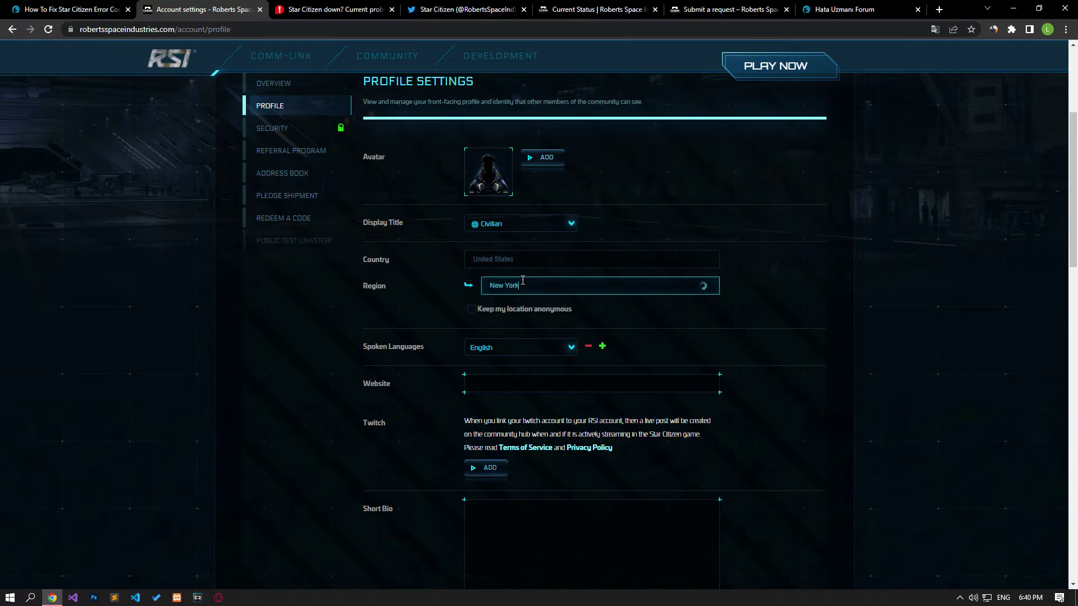
{"action": "left_click", "coordinate": [501, 306]}
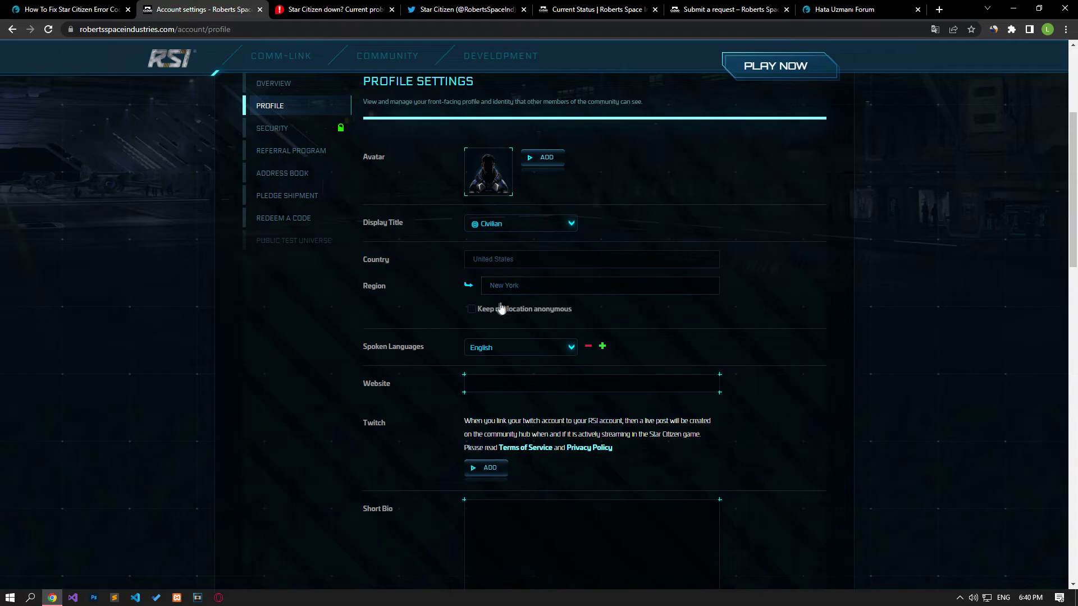
{"action": "scroll", "coordinate": [339, 419], "scroll_direction": "down", "scroll_amount": 10}
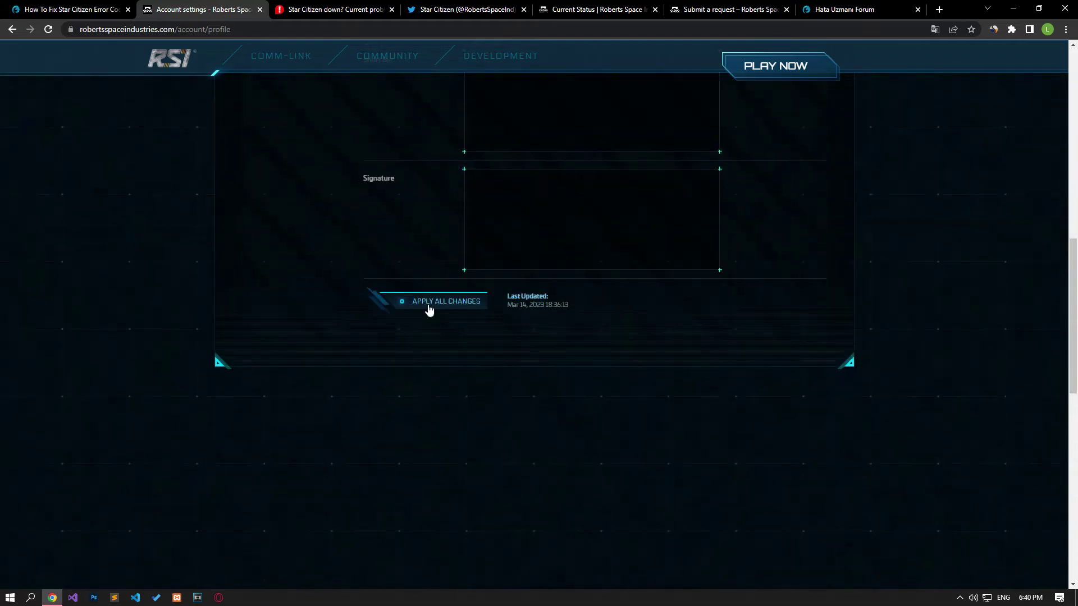
{"action": "left_click", "coordinate": [429, 309]}
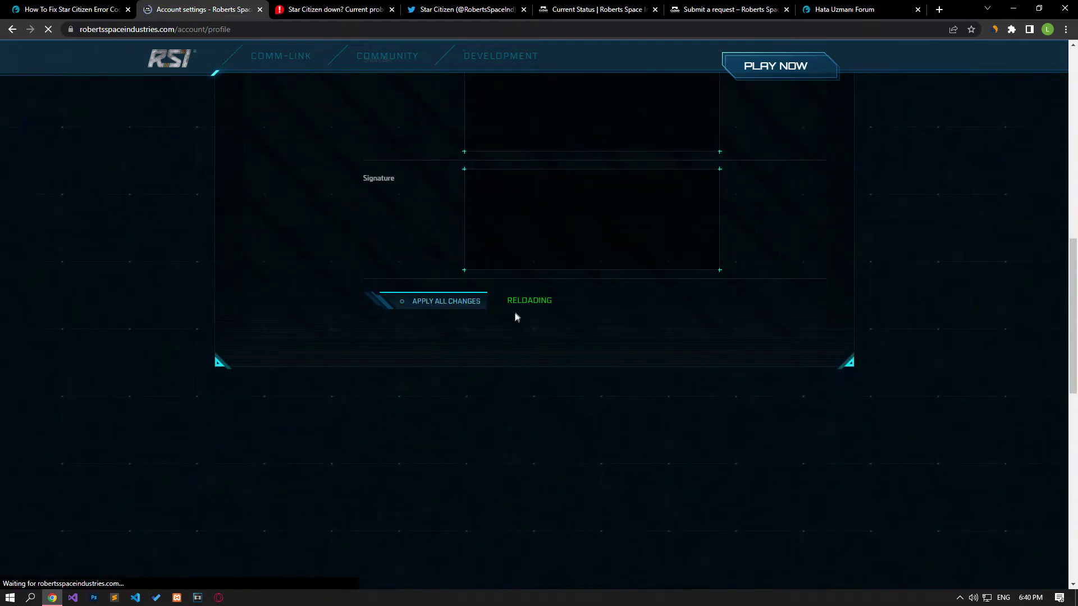
{"action": "scroll", "coordinate": [514, 313], "scroll_direction": "up", "scroll_amount": 7}
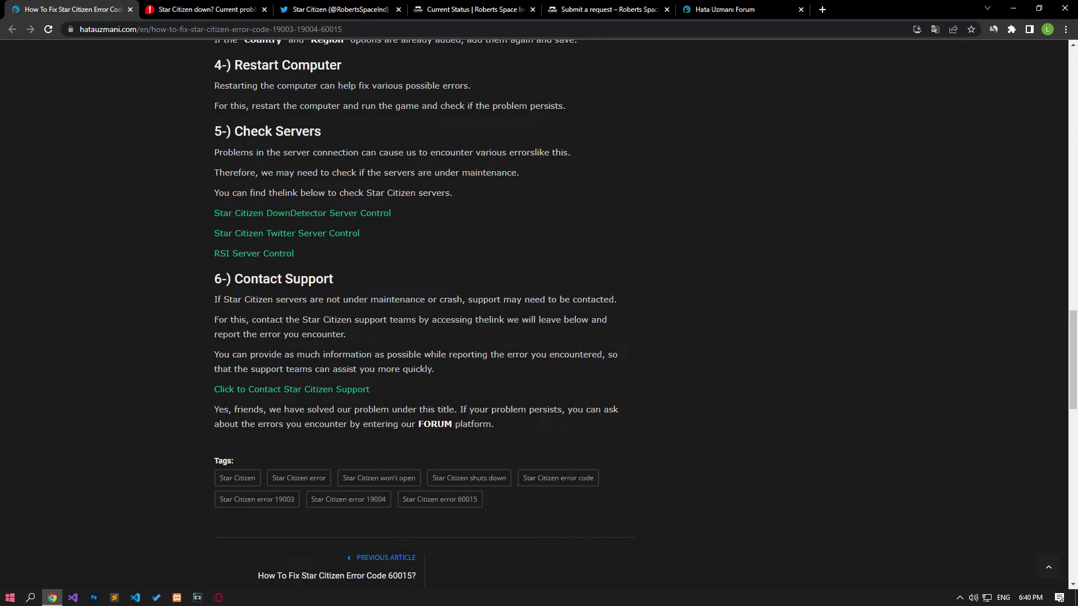
{"action": "left_click", "coordinate": [10, 597]}
{"action": "left_click", "coordinate": [14, 576]}
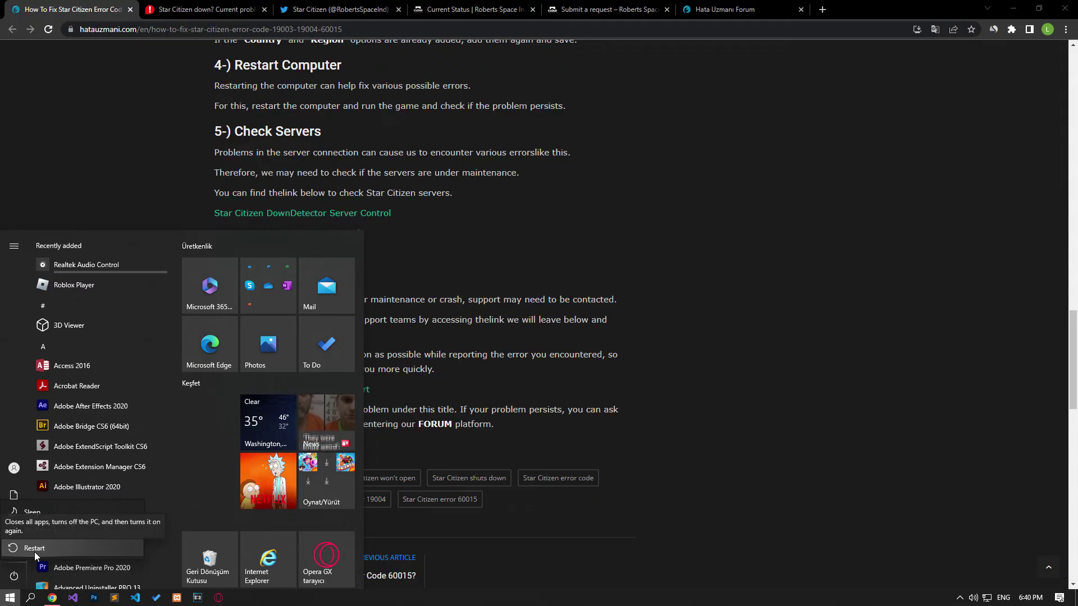
{"action": "key", "text": "Escape"}
{"action": "left_click", "coordinate": [156, 180]}
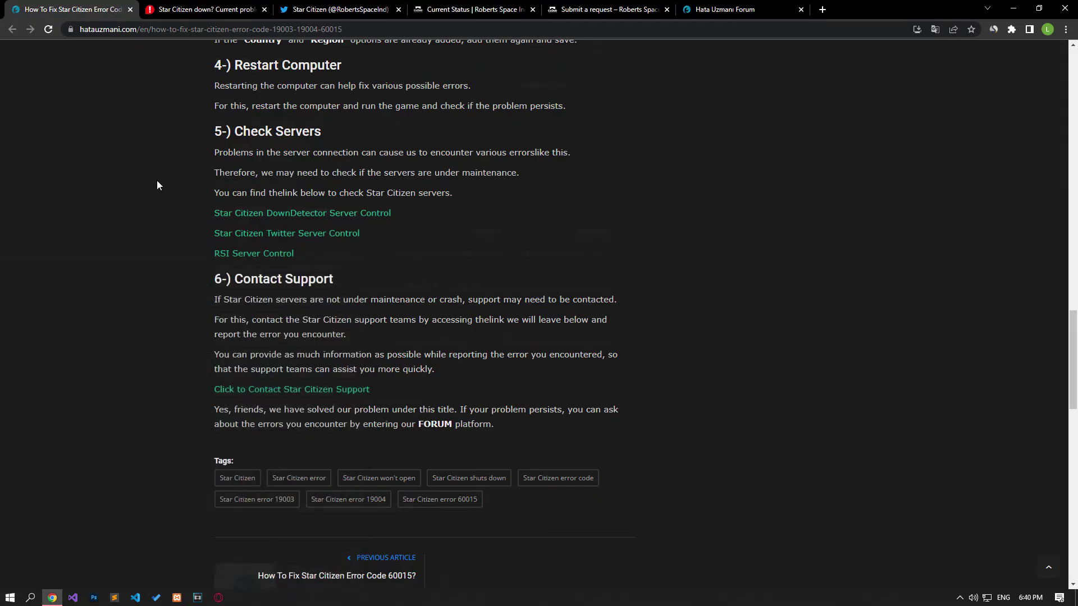
{"action": "scroll", "coordinate": [157, 181], "scroll_direction": "down", "scroll_amount": 1}
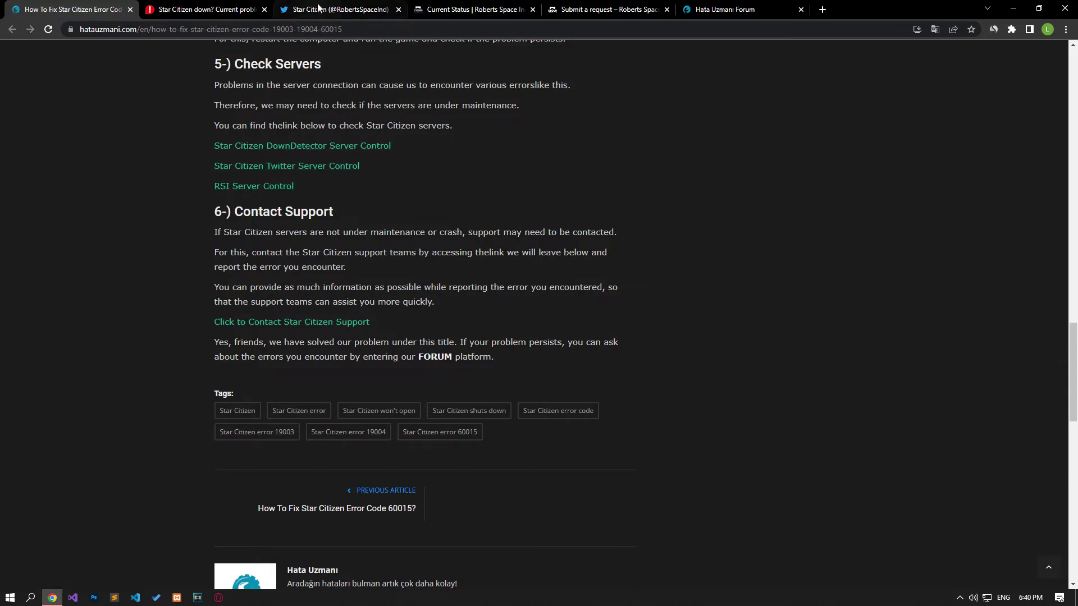
Review Downdetector outages, the Star Citizen Twitter feed and RSI's Partial Outage status page
{"action": "left_click", "coordinate": [200, 6]}
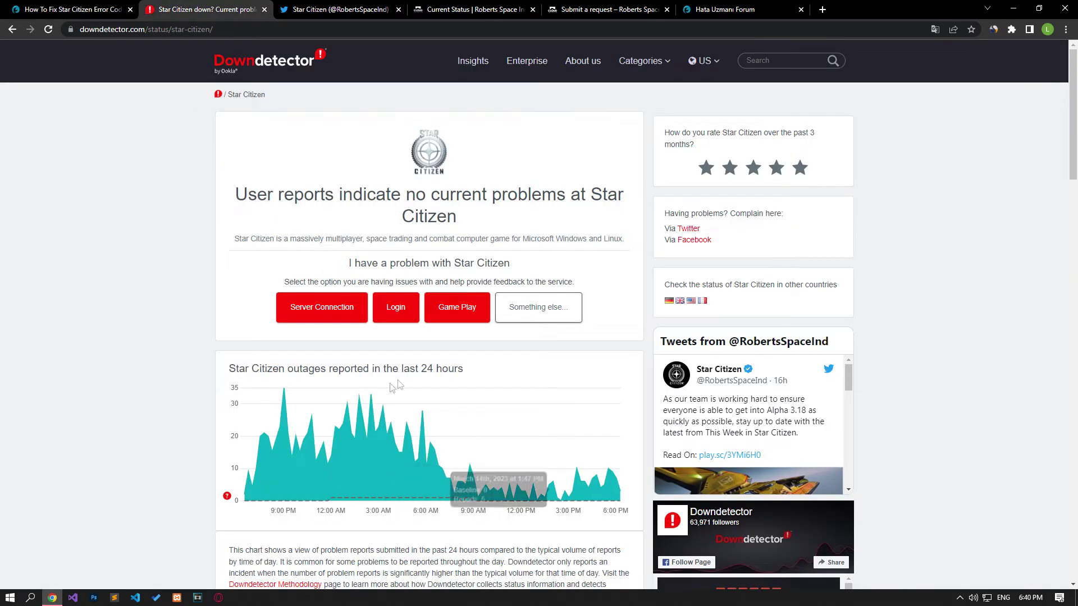
{"action": "key", "text": "ctrl+Tab"}
{"action": "scroll", "coordinate": [455, 500], "scroll_direction": "down", "scroll_amount": 1}
{"action": "scroll", "coordinate": [455, 500], "scroll_direction": "down", "scroll_amount": 3}
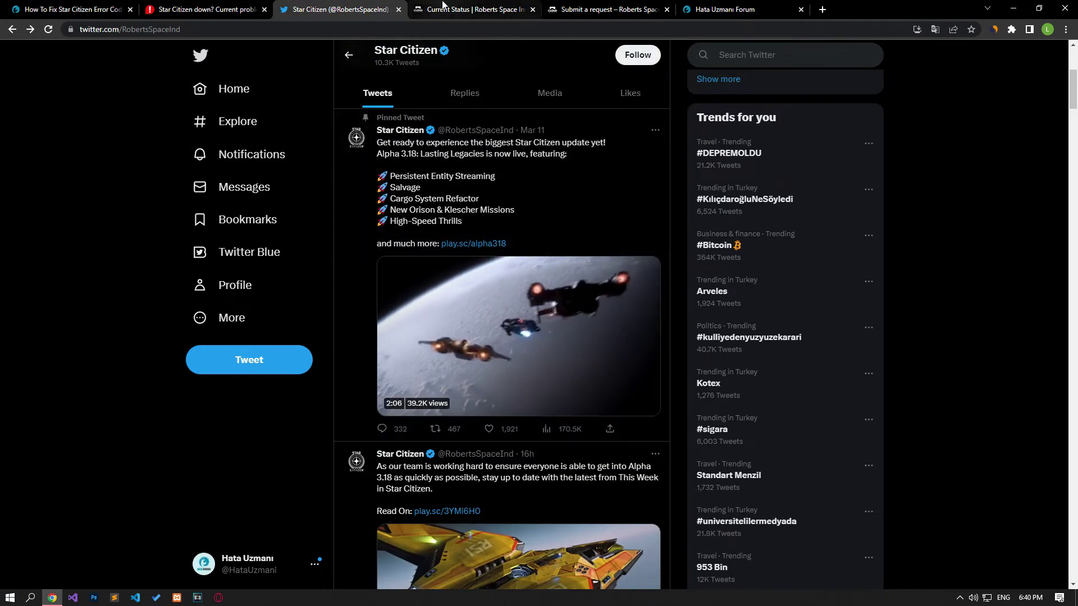
{"action": "left_click", "coordinate": [450, 9]}
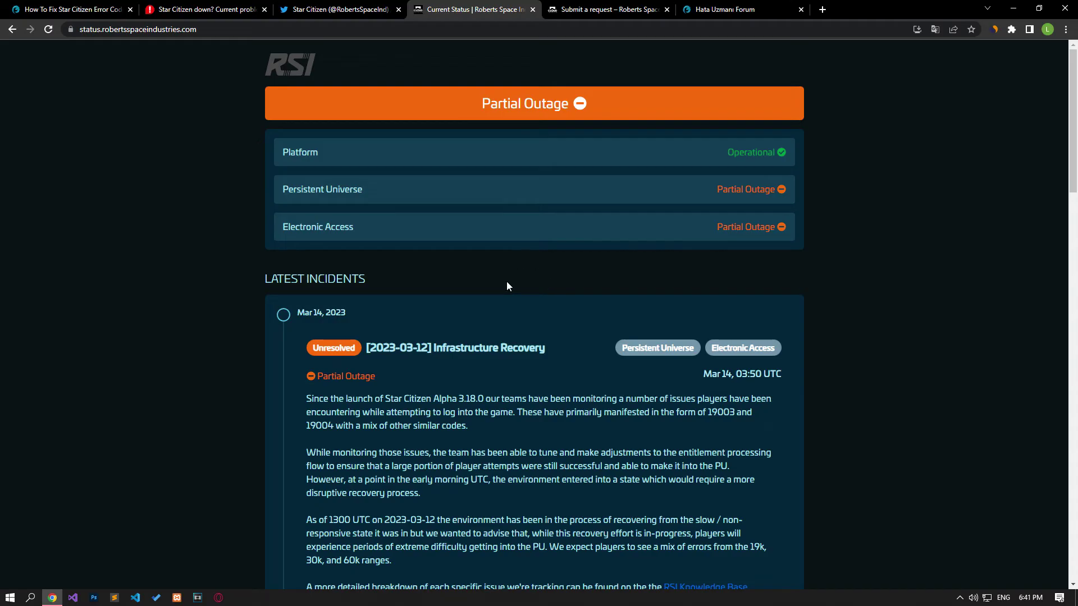
{"action": "scroll", "coordinate": [507, 283], "scroll_direction": "down", "scroll_amount": 8}
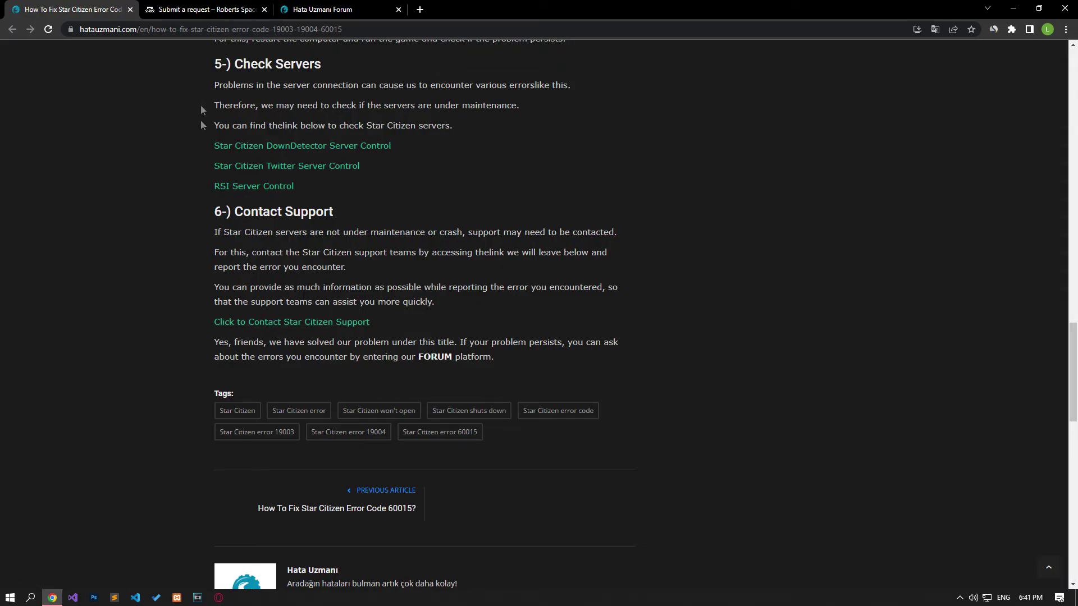
On the RSI Submit a request form, set the problem type to Other Account Issue
{"action": "left_click", "coordinate": [197, 10]}
{"action": "scroll", "coordinate": [363, 370], "scroll_direction": "down", "scroll_amount": 2}
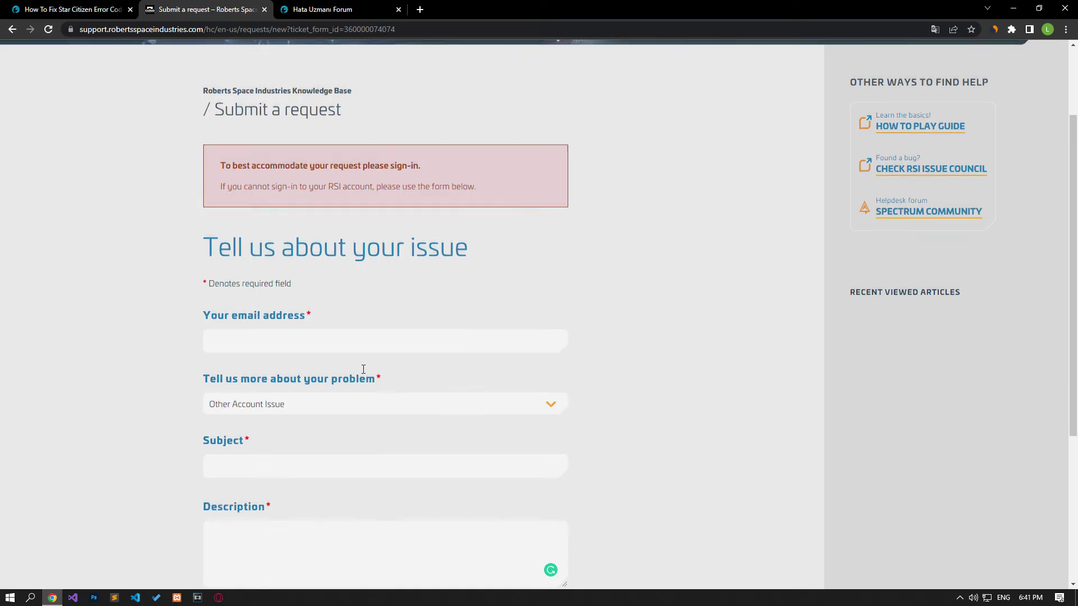
{"action": "scroll", "coordinate": [363, 369], "scroll_direction": "down", "scroll_amount": 4}
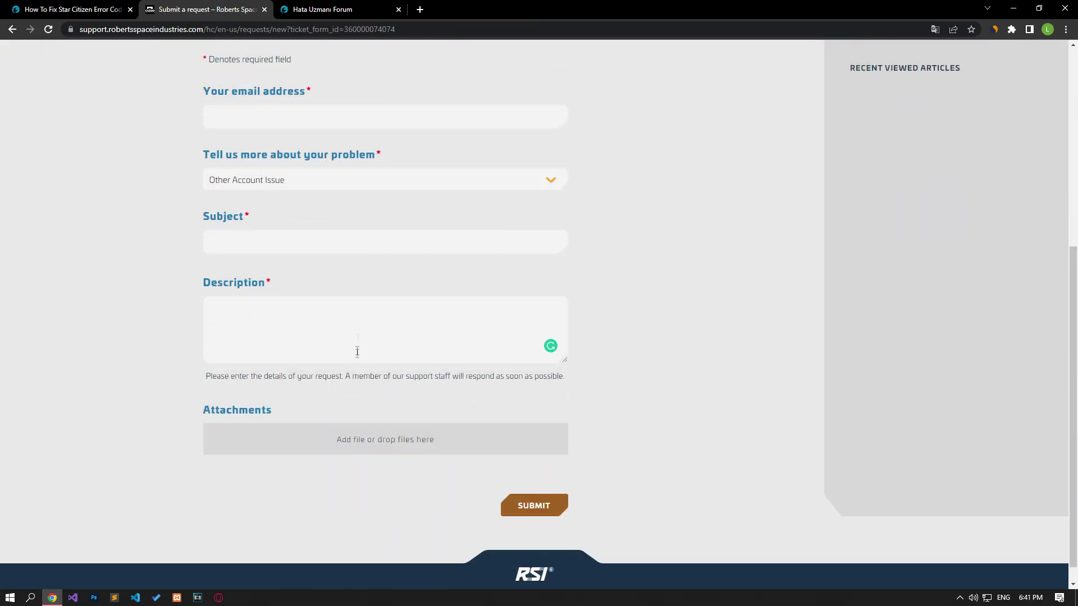
{"action": "scroll", "coordinate": [351, 172], "scroll_direction": "up", "scroll_amount": 3}
{"action": "scroll", "coordinate": [253, 287], "scroll_direction": "down", "scroll_amount": 1}
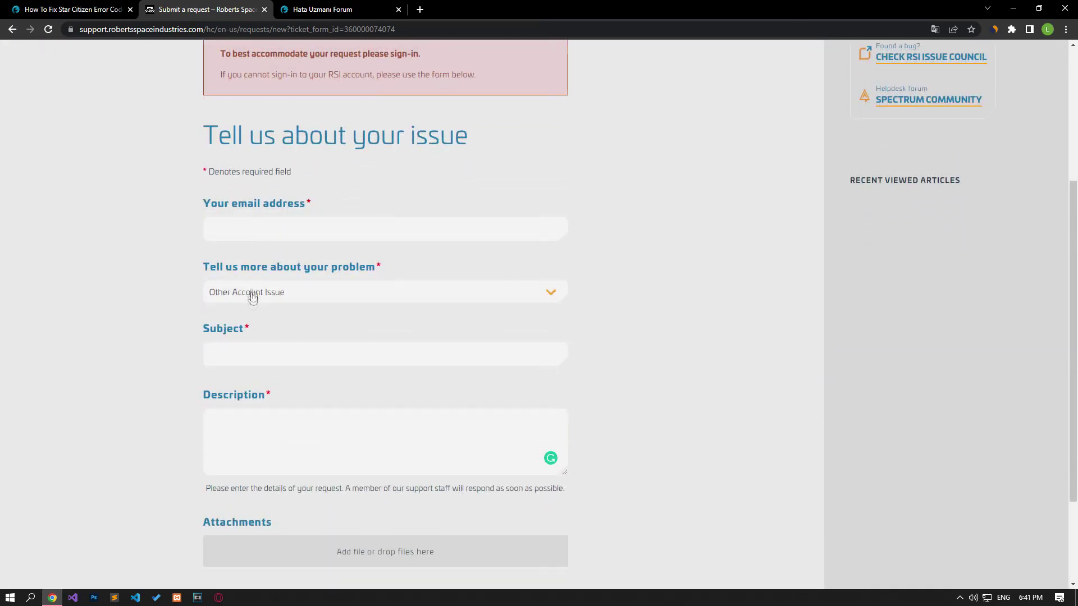
{"action": "left_click", "coordinate": [242, 303]}
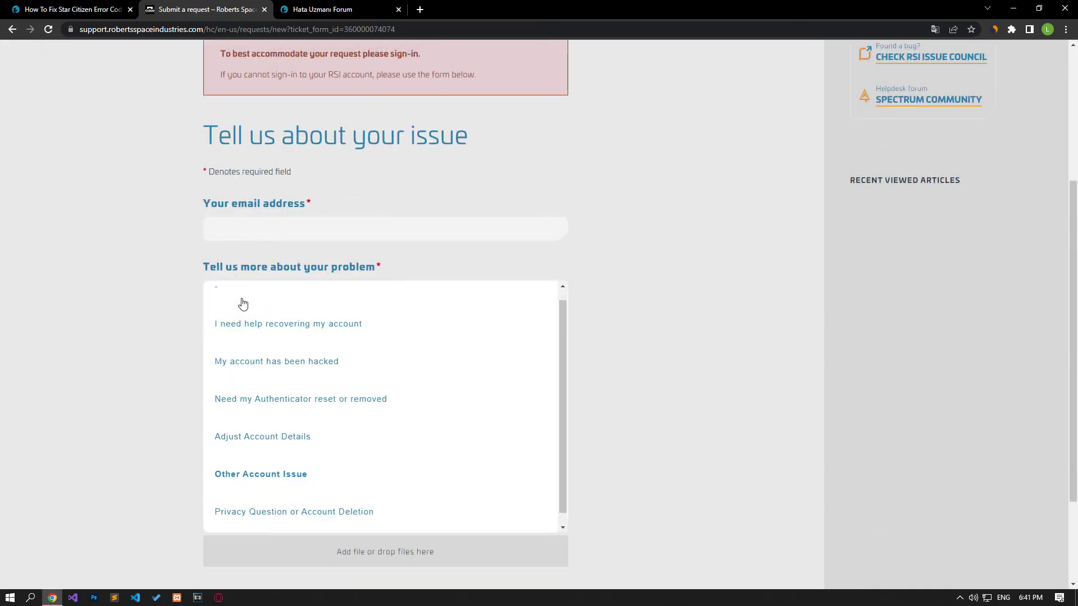
{"action": "left_click", "coordinate": [252, 476]}
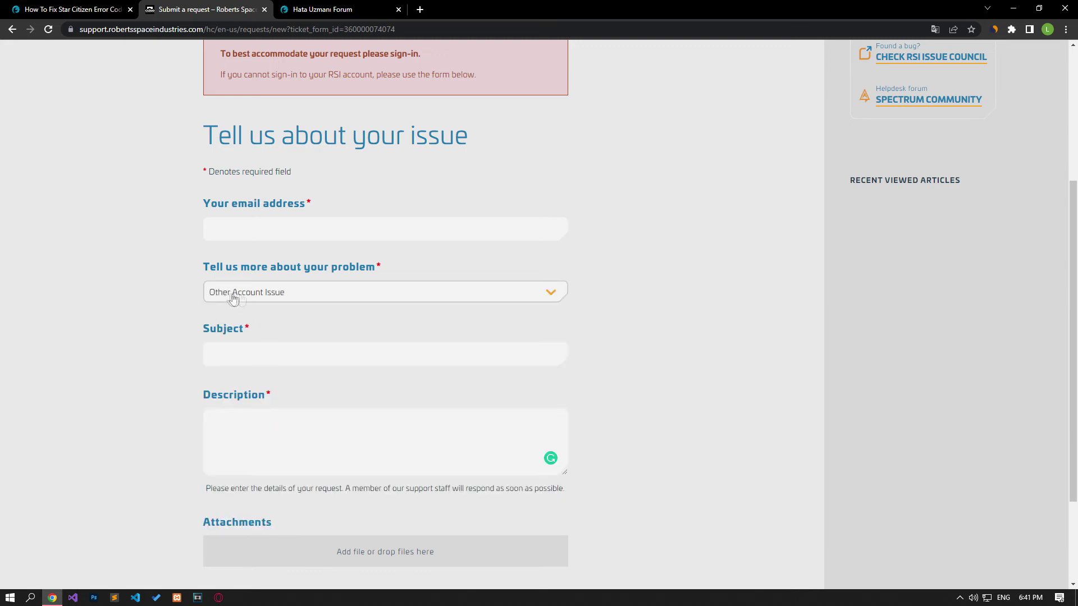
Select the e-mail field, try submitting the request, and return to the fix article
{"action": "left_click", "coordinate": [249, 229]}
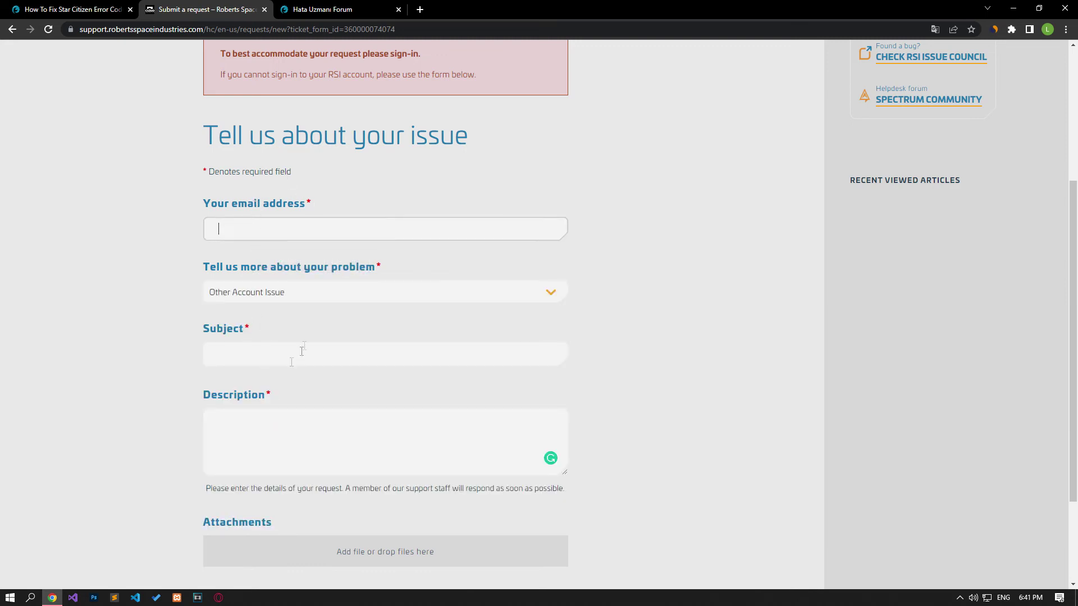
{"action": "scroll", "coordinate": [297, 449], "scroll_direction": "down", "scroll_amount": 2}
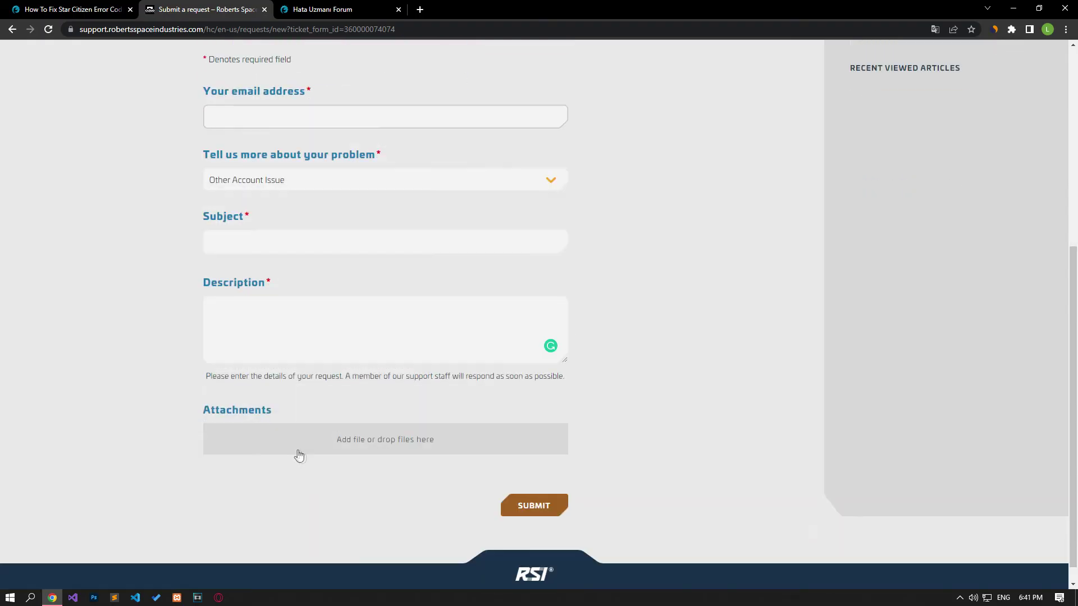
{"action": "left_click", "coordinate": [505, 507]}
{"action": "left_click", "coordinate": [89, 9]}
Close the support form, switch to Hata Uzmanı Forum, and open the Post thread forum chooser
{"action": "left_click", "coordinate": [264, 10]}
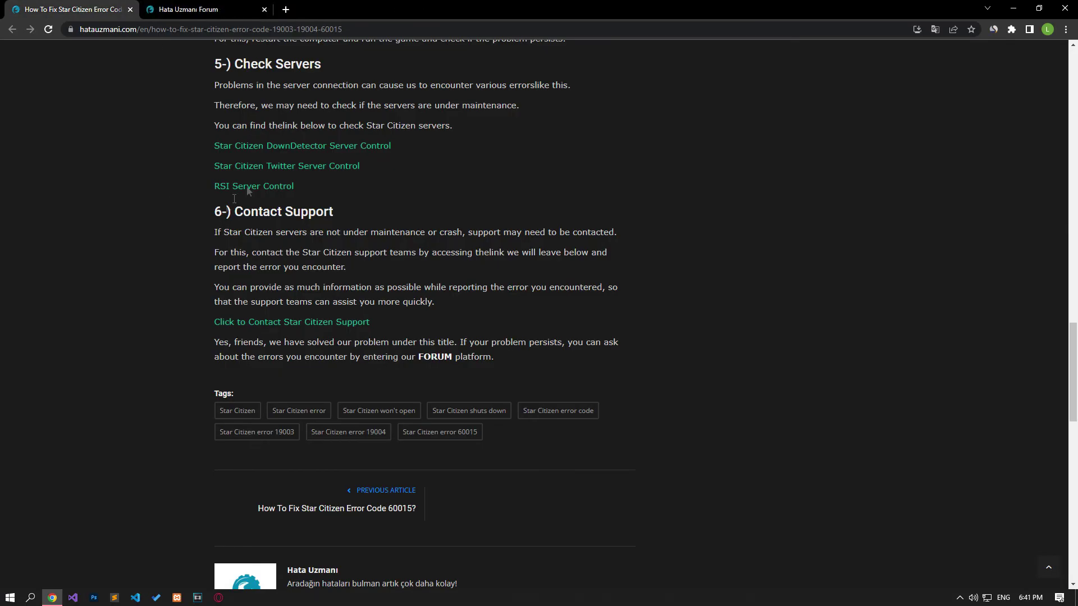
{"action": "left_click", "coordinate": [224, 10]}
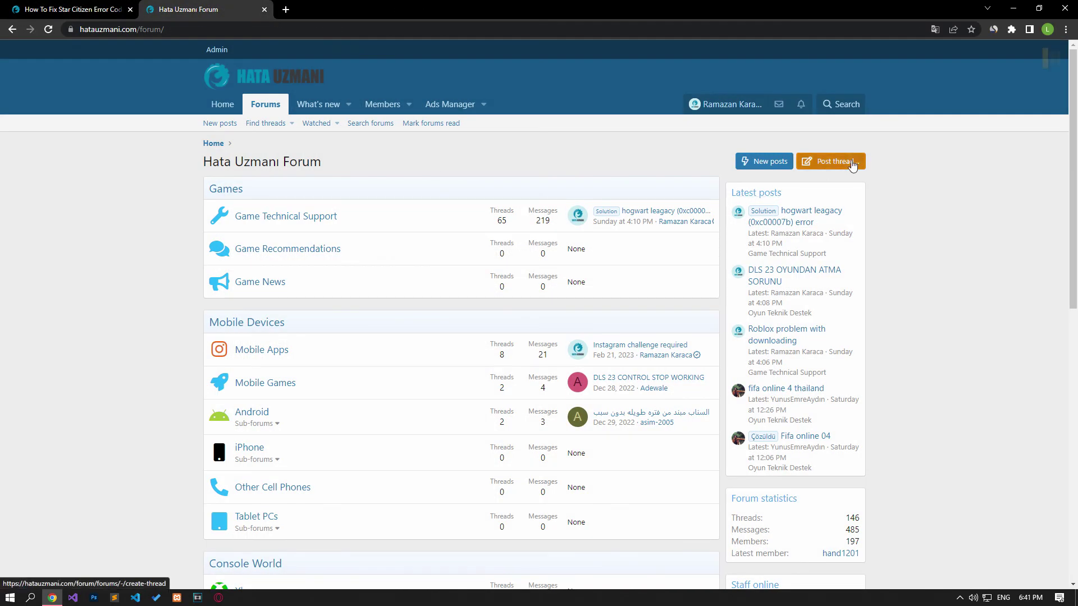
{"action": "left_click", "coordinate": [851, 164]}
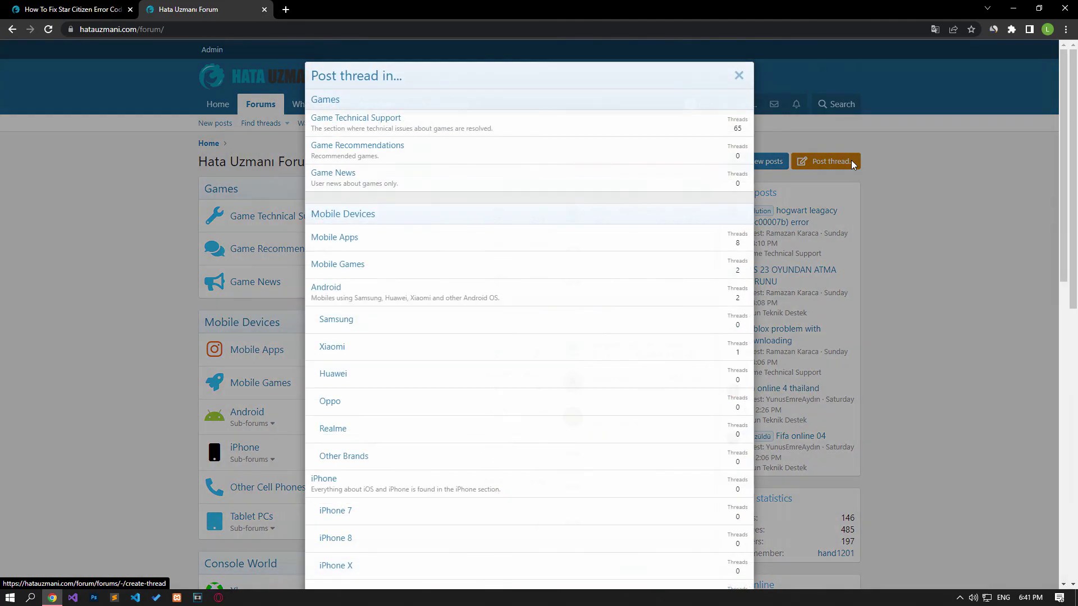